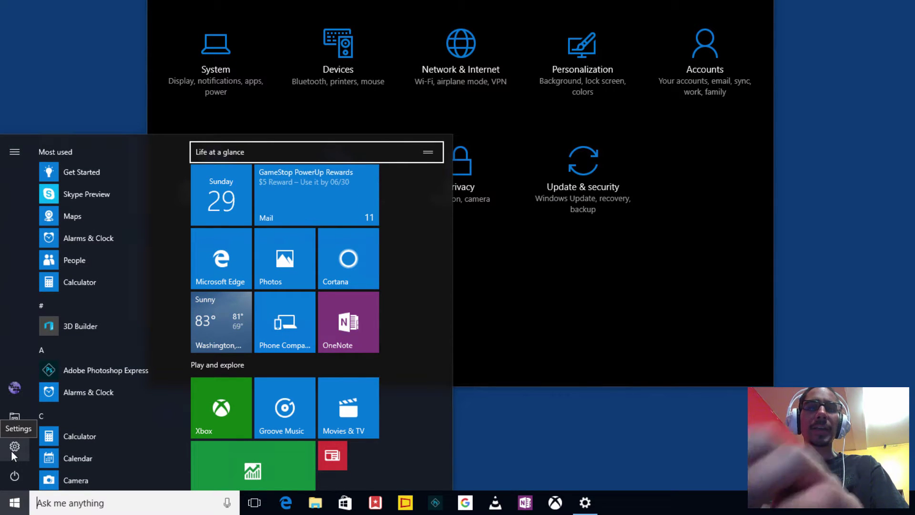
Turn on 'Occasionally show suggestions in Start' on the Personalization > Start page.
click(882, 178)
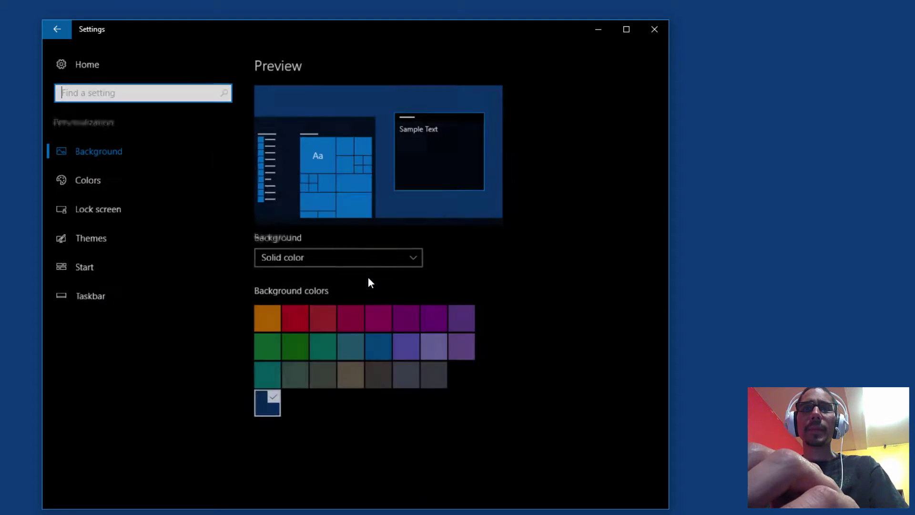
click(81, 271)
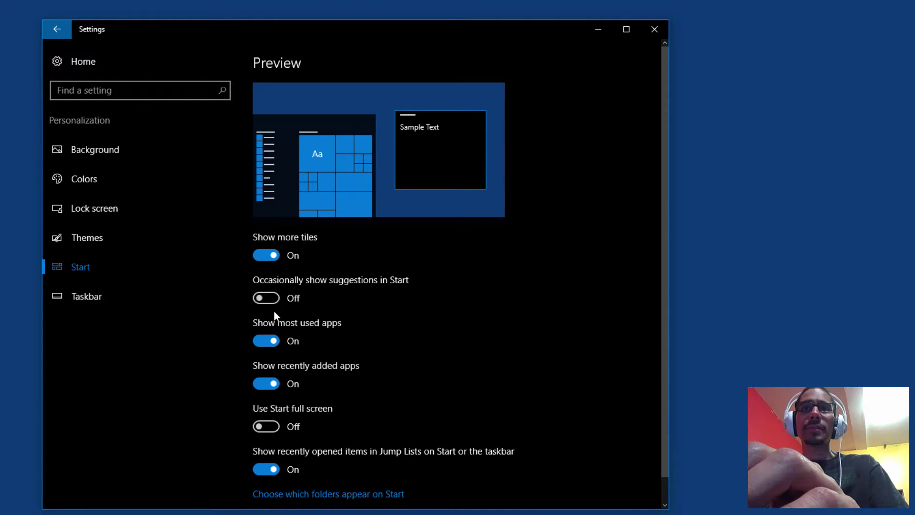
click(268, 300)
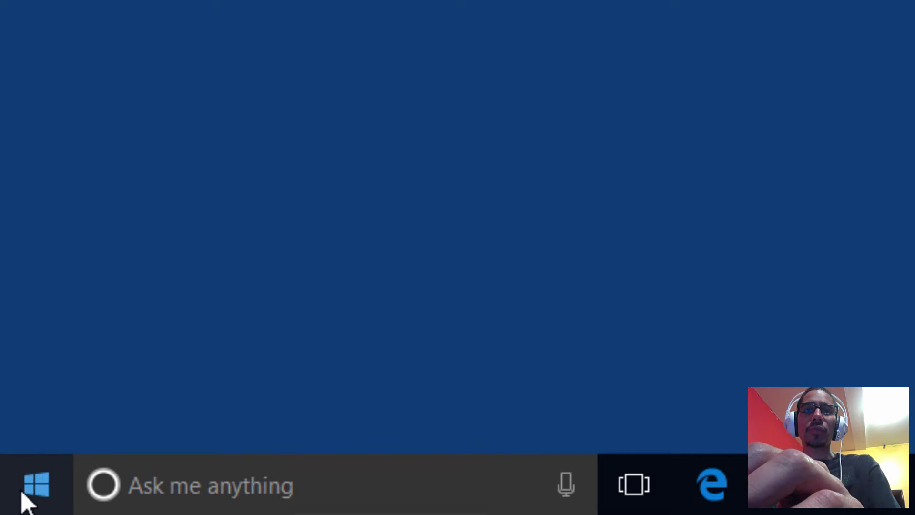
Launch Registry Editor by running regedit from the Start-button Run dialog.
right_click(22, 494)
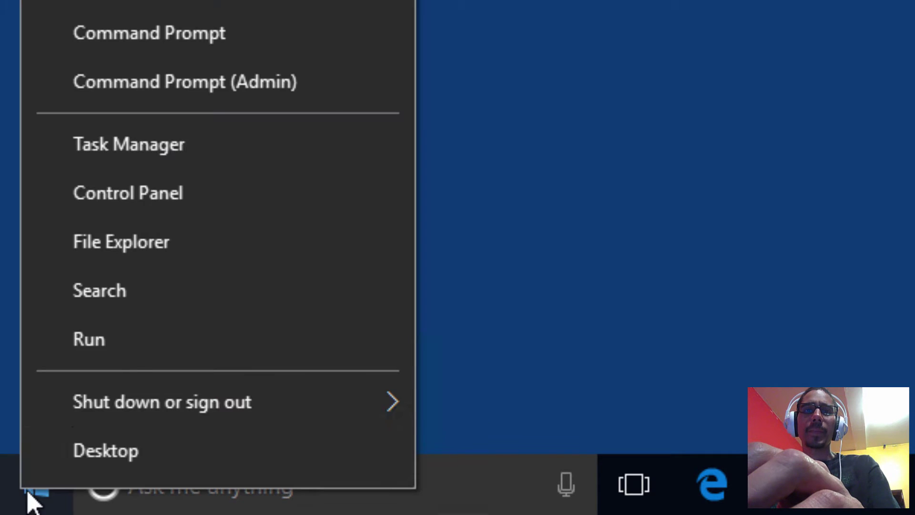
click(128, 352)
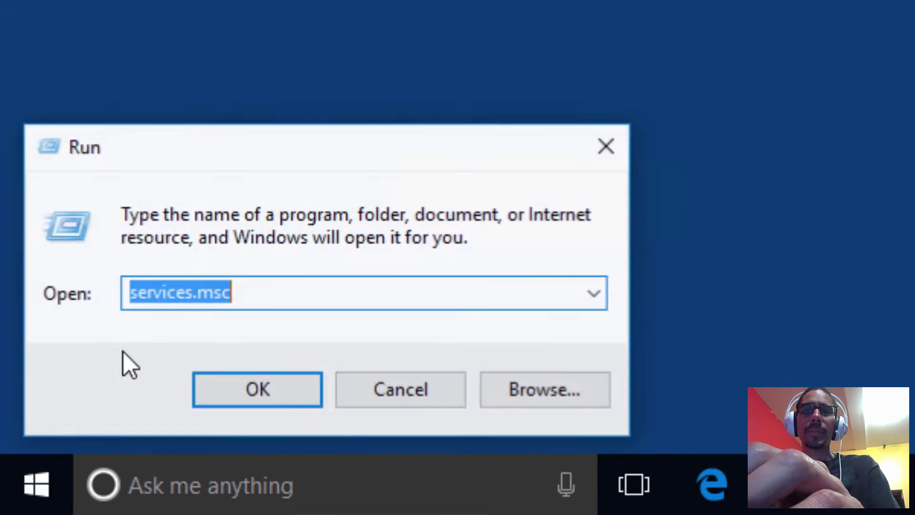
text(re)
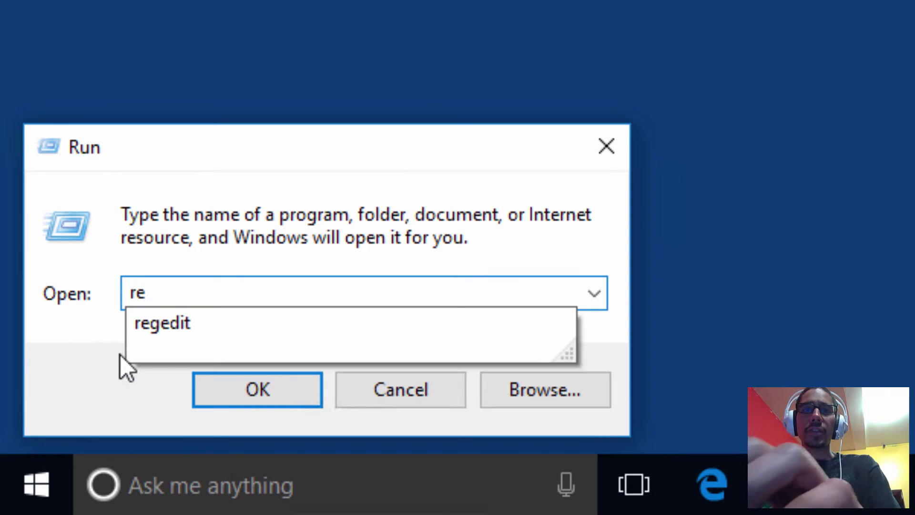
text(gedit)
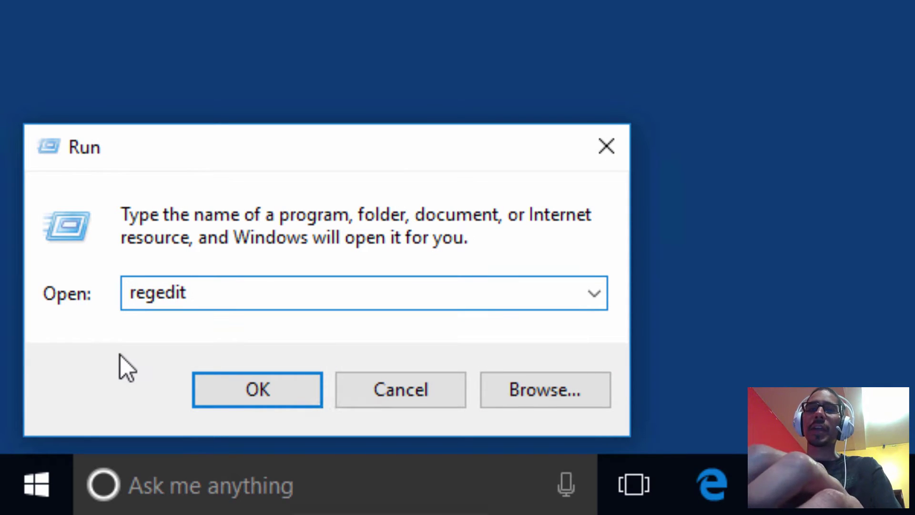
key(Return)
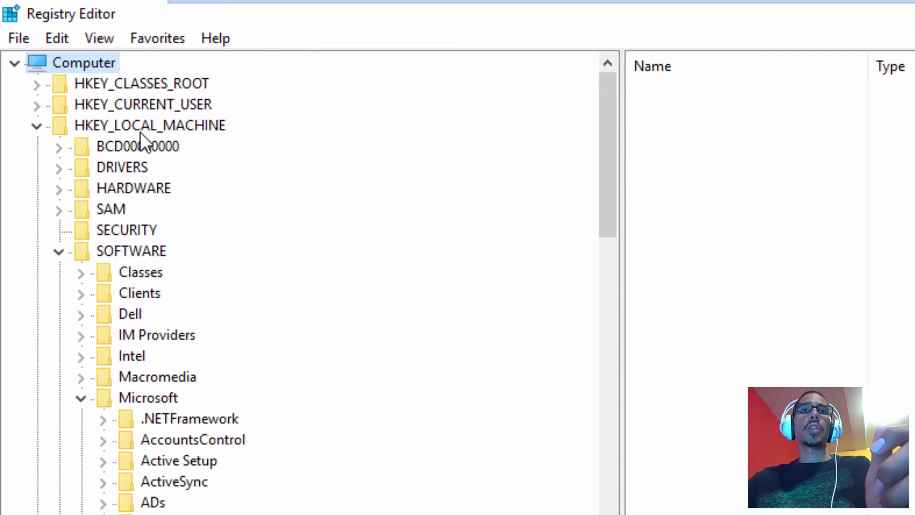
Browse HKEY_LOCAL_MACHINE\SOFTWARE\Microsoft, collapse Windows NT and expand the Windows key.
click(142, 129)
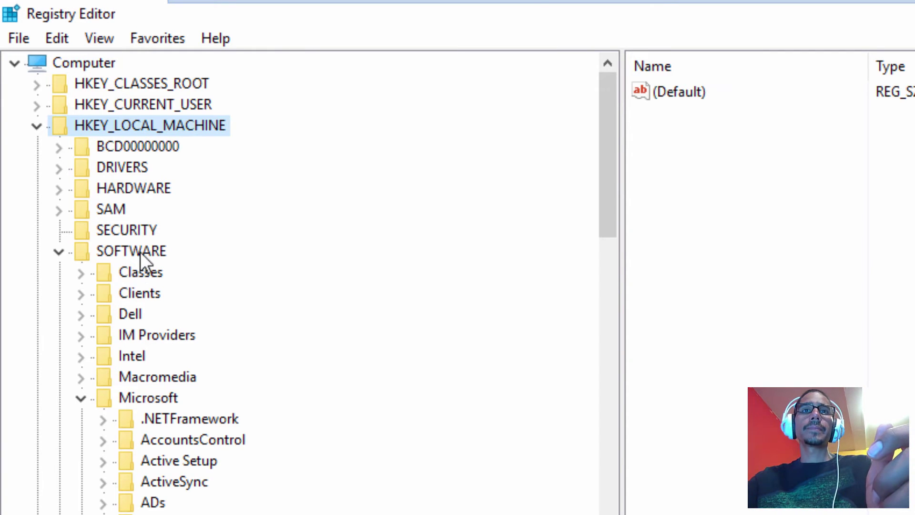
click(141, 252)
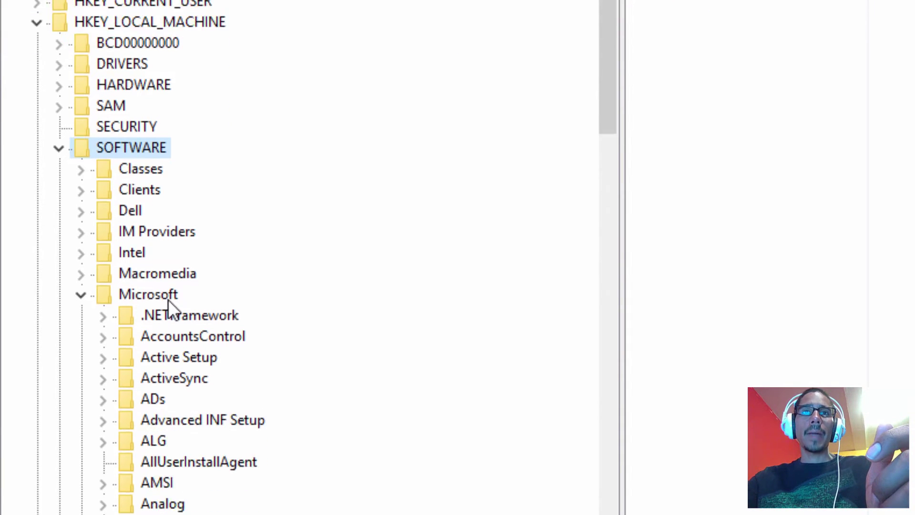
scroll(249, 363, down, 19)
scroll(257, 34, down, 10)
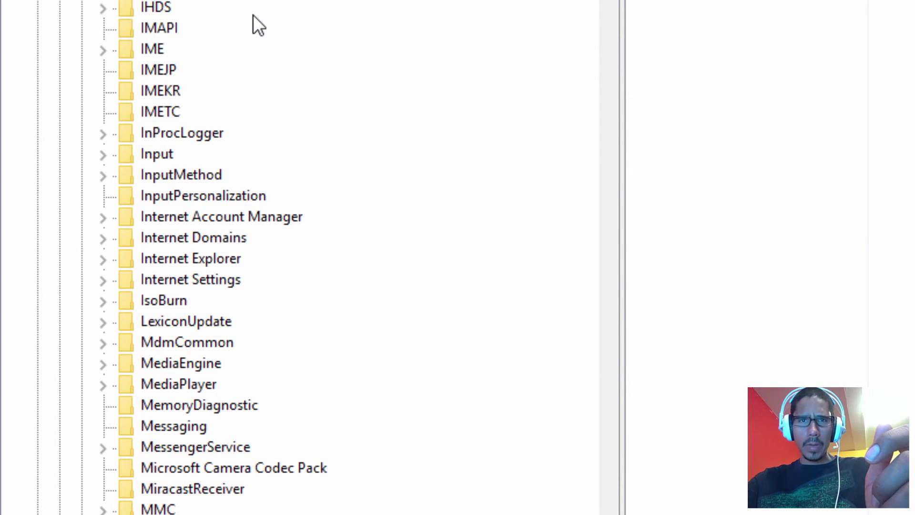
scroll(253, 15, down, 20)
scroll(250, 10, down, 20)
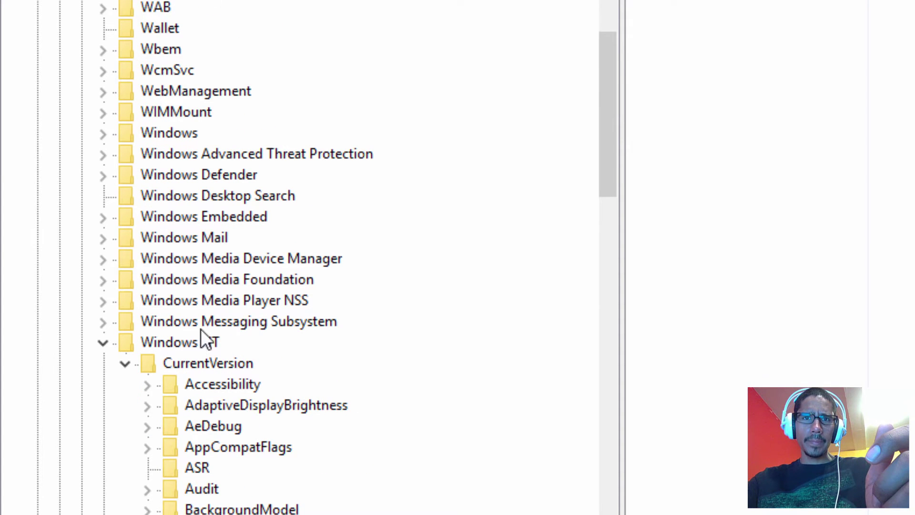
click(109, 346)
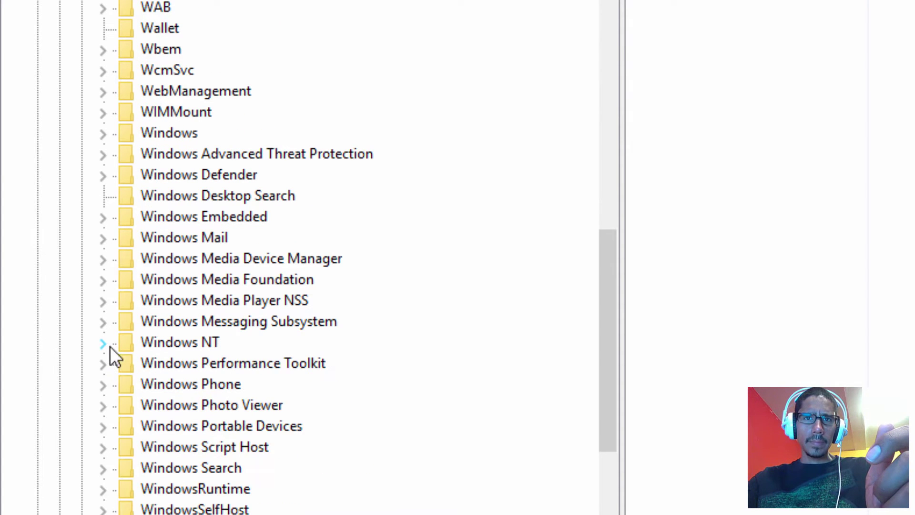
click(102, 134)
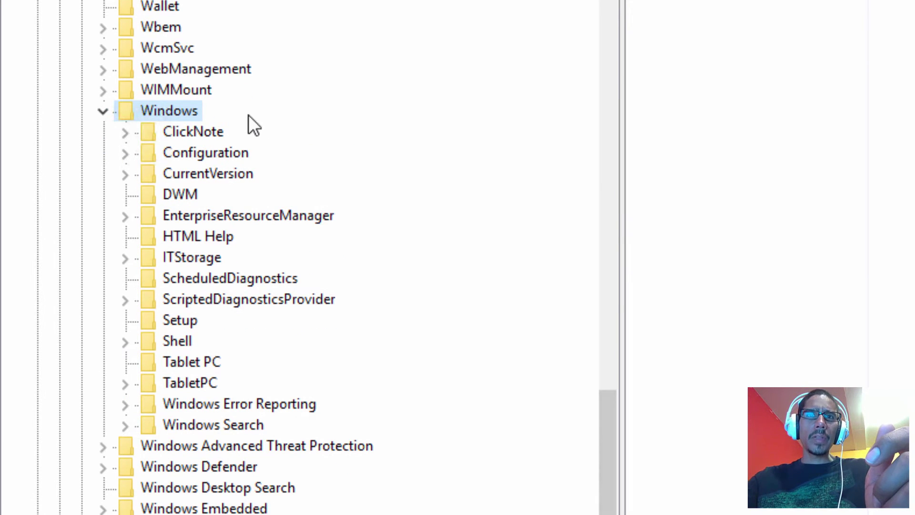
Create a 'Cloud Content' key under Windows and bring up its New value submenu.
right_click(183, 116)
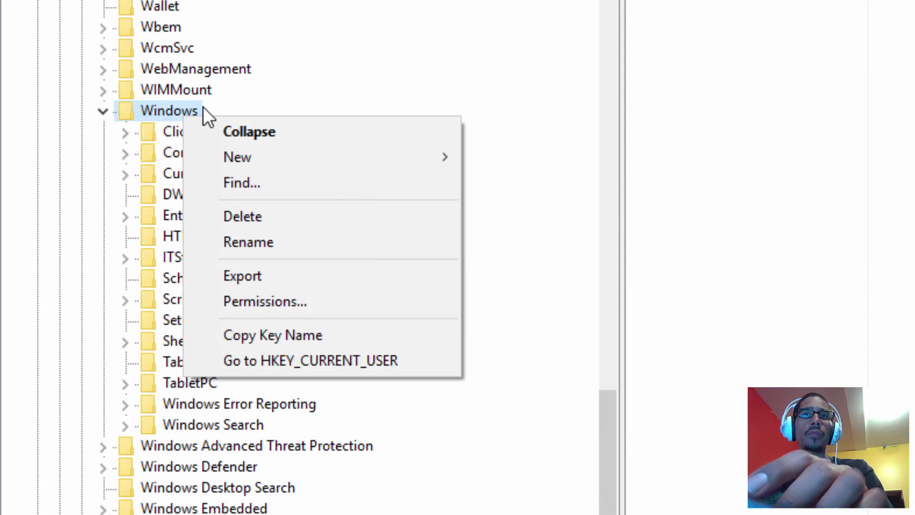
mouse_move(284, 152)
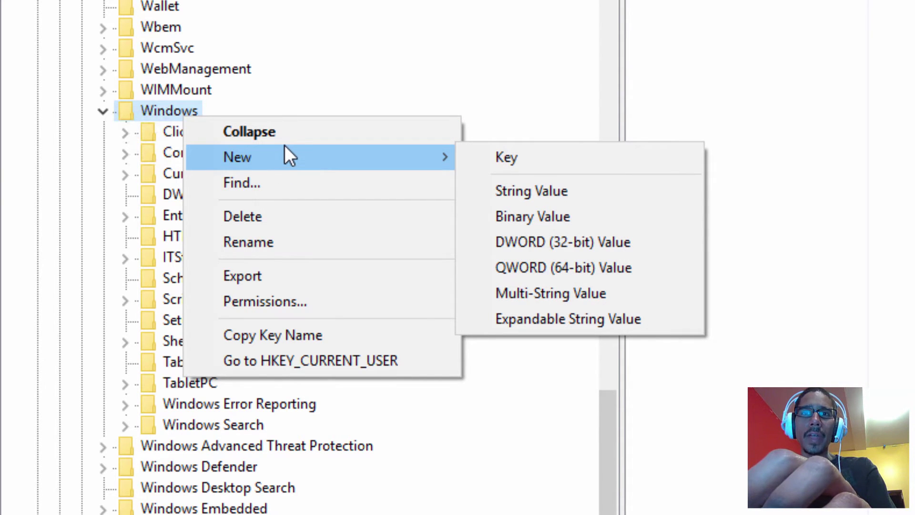
click(565, 158)
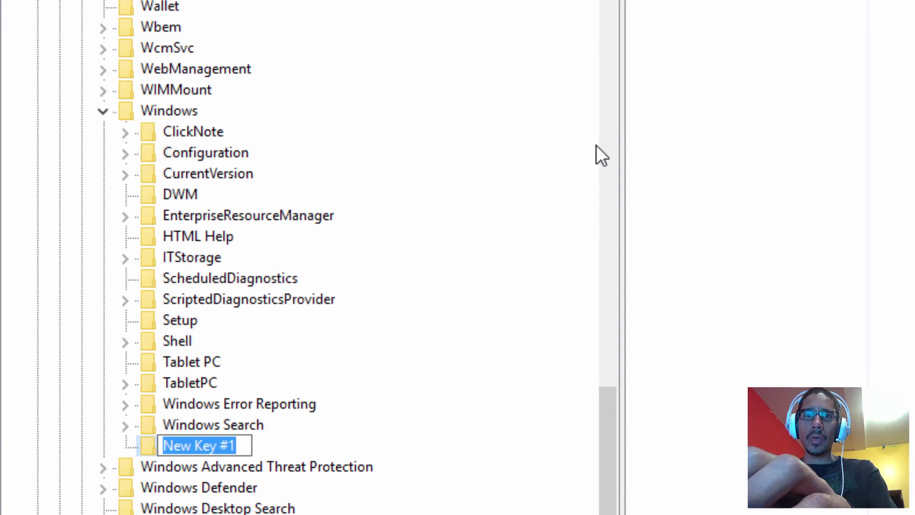
text(Clou)
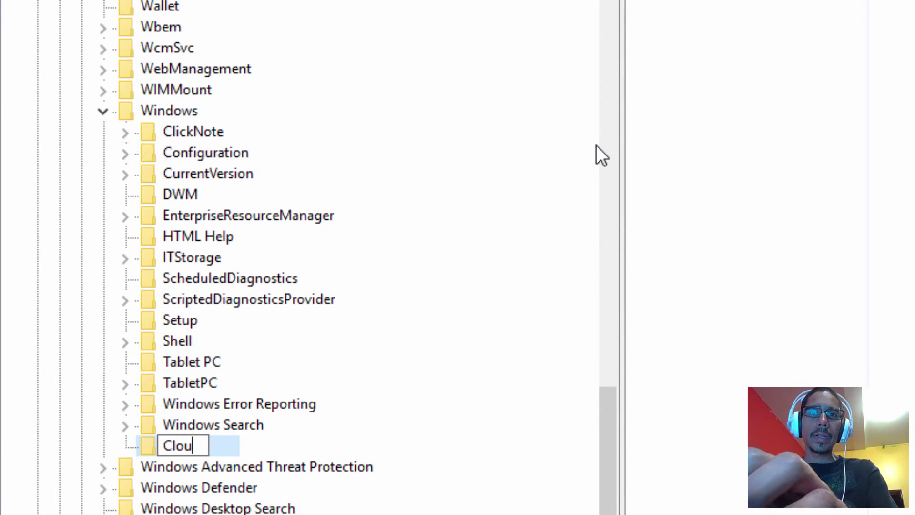
text(d Content)
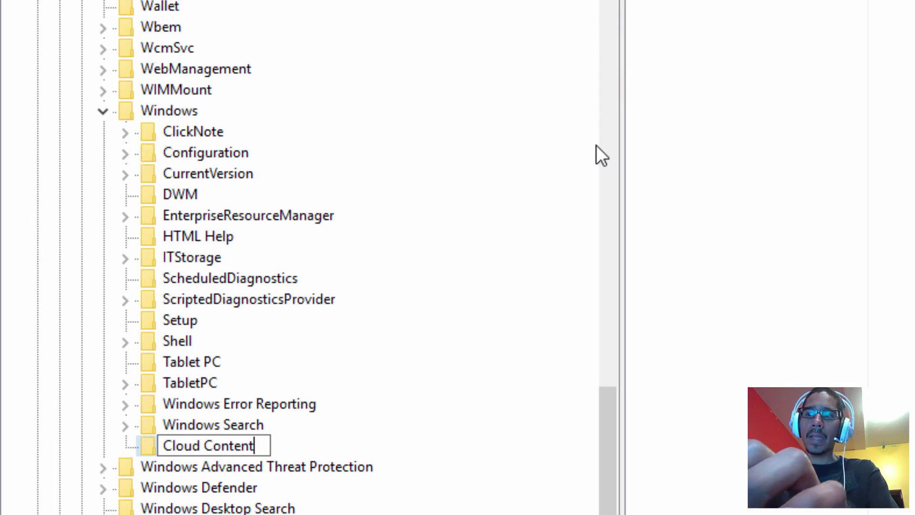
key(Return)
scroll(206, 331, down, 2)
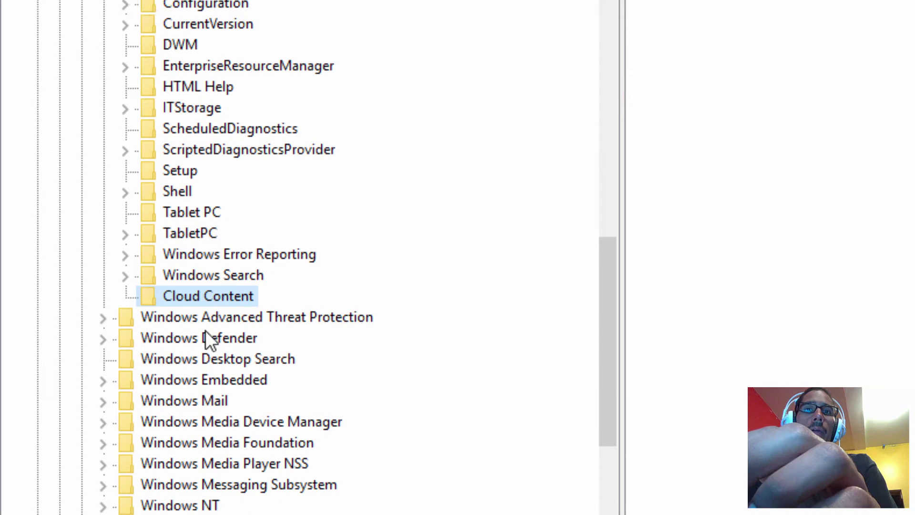
right_click(219, 292)
mouse_move(264, 332)
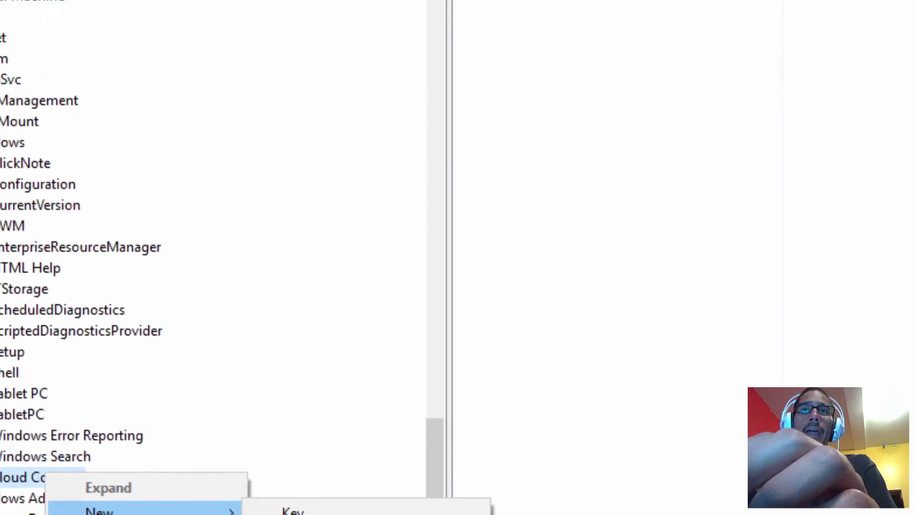
Add a DWORD (32-bit) value named DisableWindowsConsumerFeatures under Cloud Content.
click(465, 411)
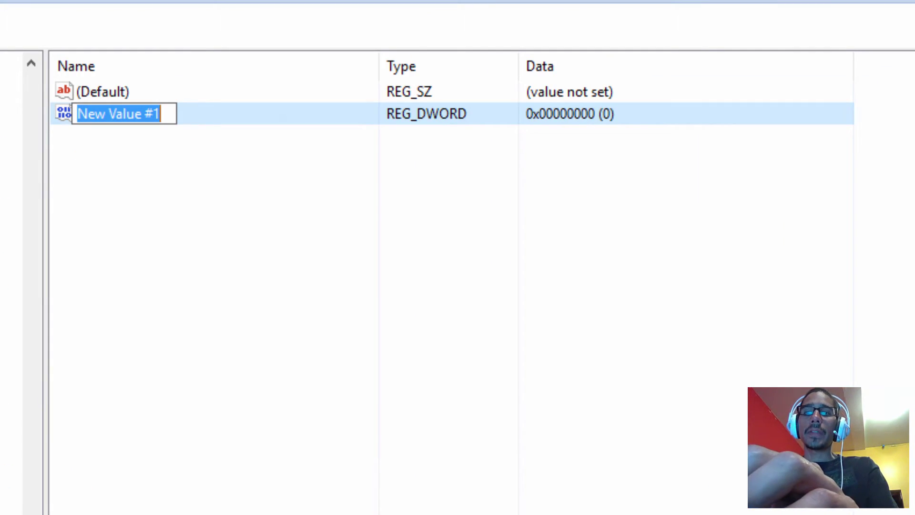
text(D)
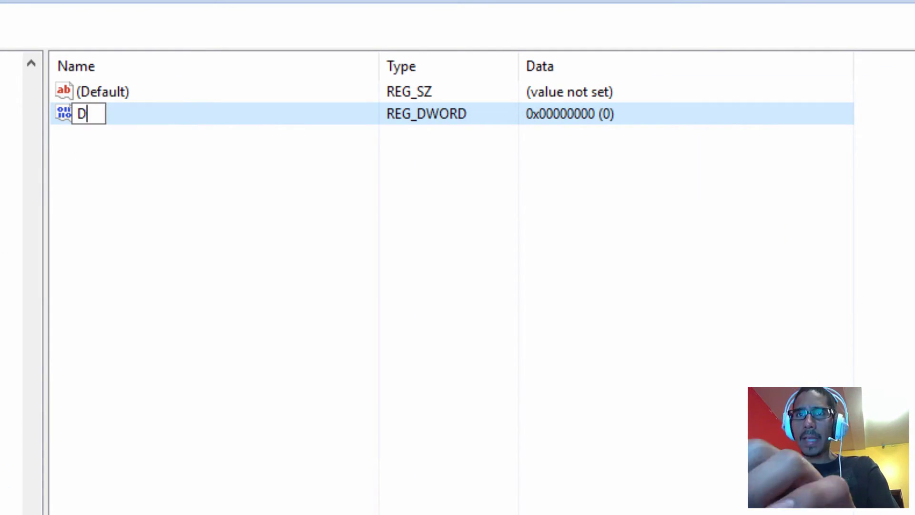
text(isableWi)
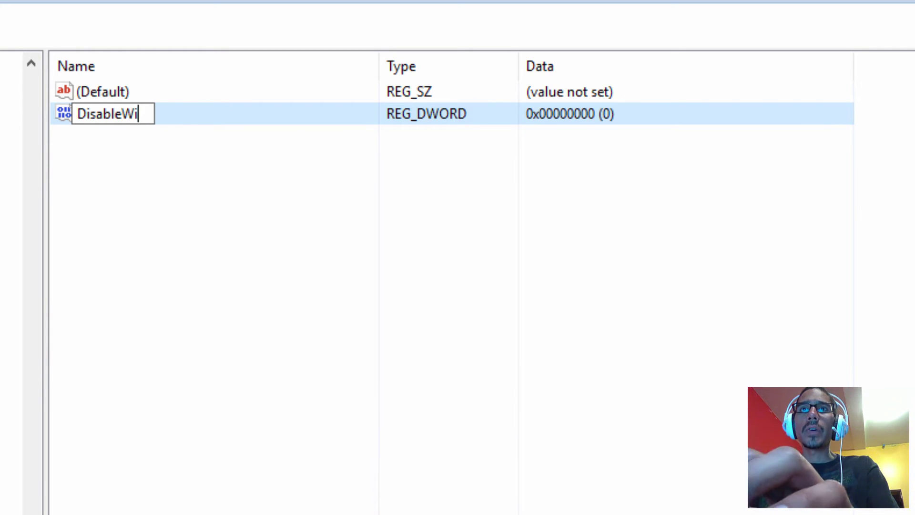
text(ndowsConsu)
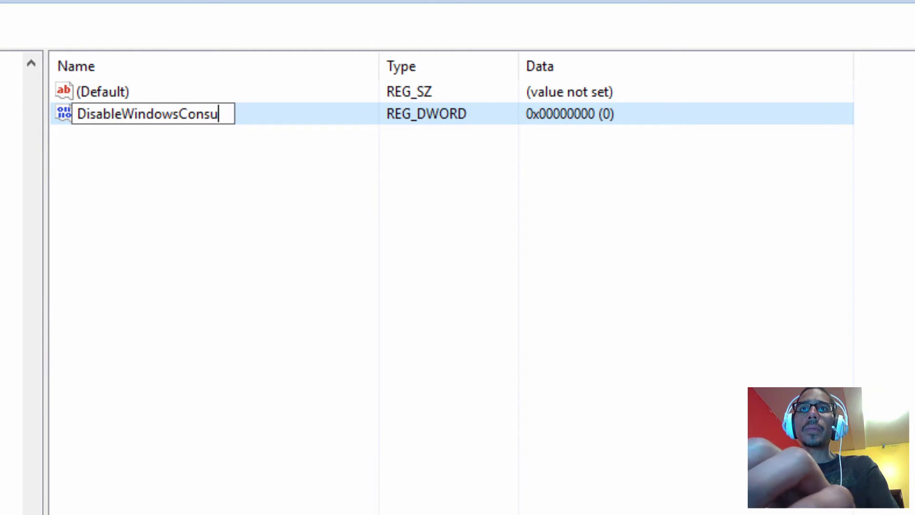
text(merFeatures)
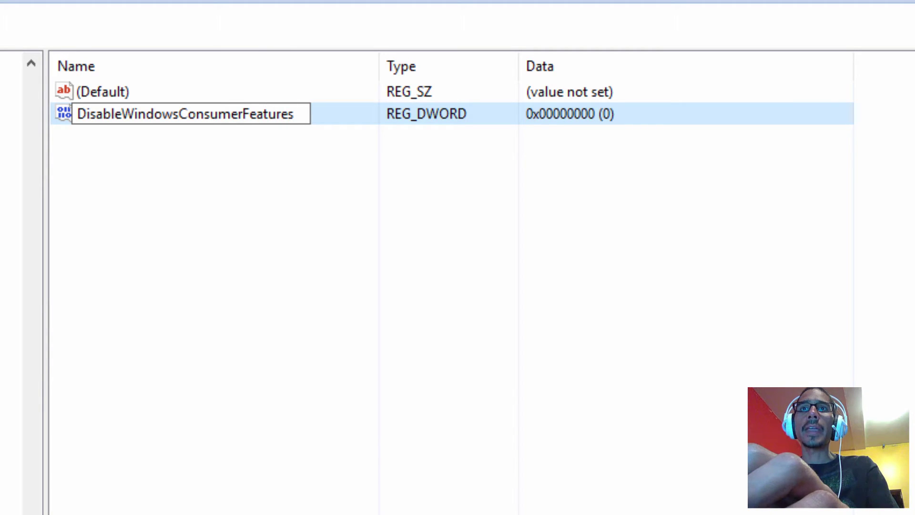
key(Return)
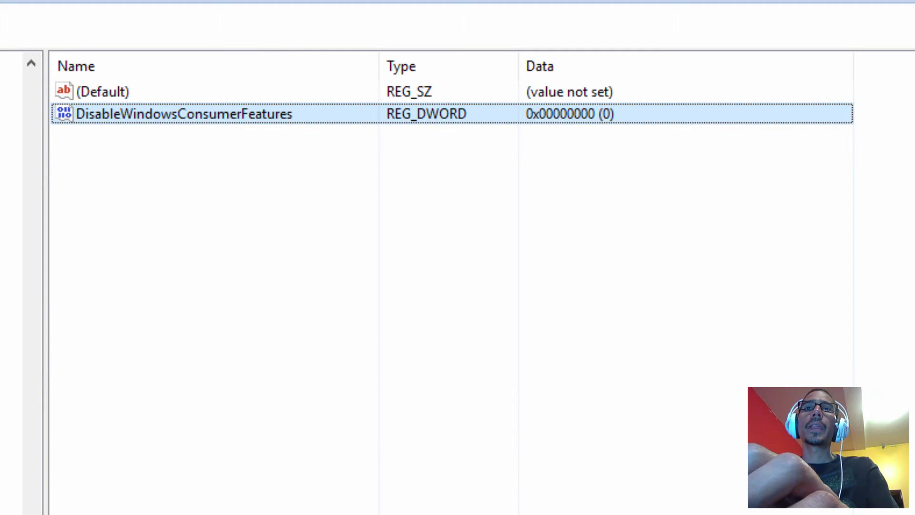
Set the DisableWindowsConsumerFeatures value data to 1.
double_click(187, 114)
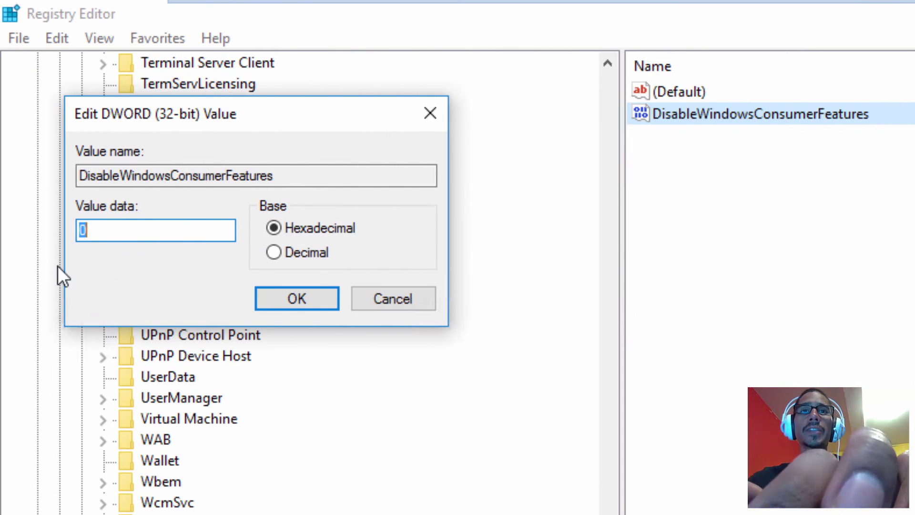
text(1)
click(306, 298)
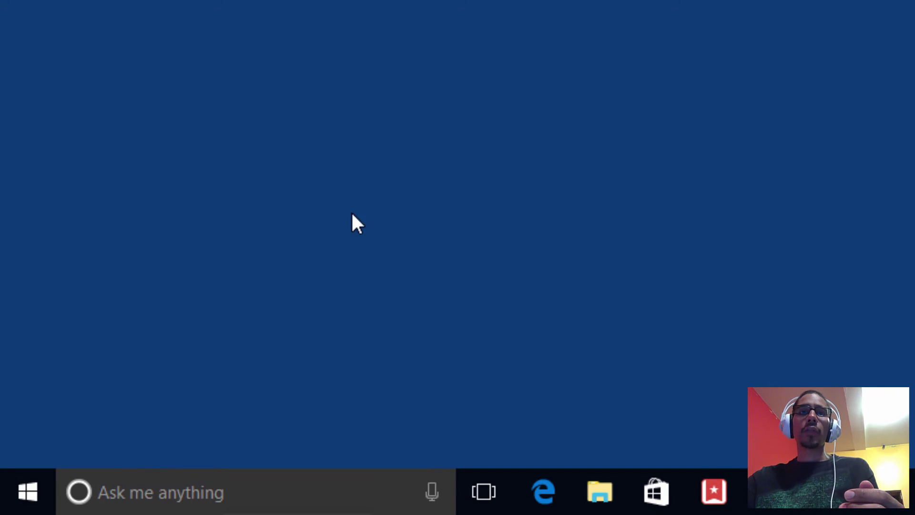
Run gpedit.msc from the Run dialog, fixing a typo, to open Local Group Policy Editor.
right_click(14, 501)
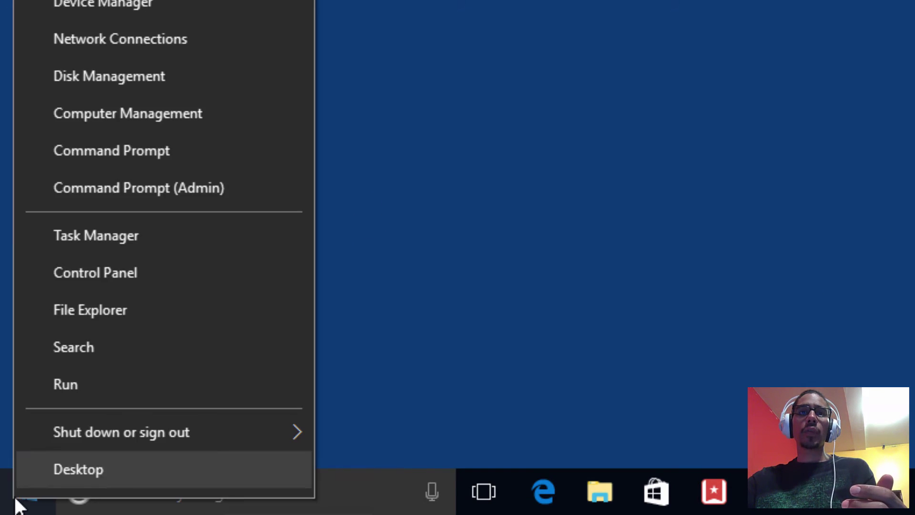
click(83, 387)
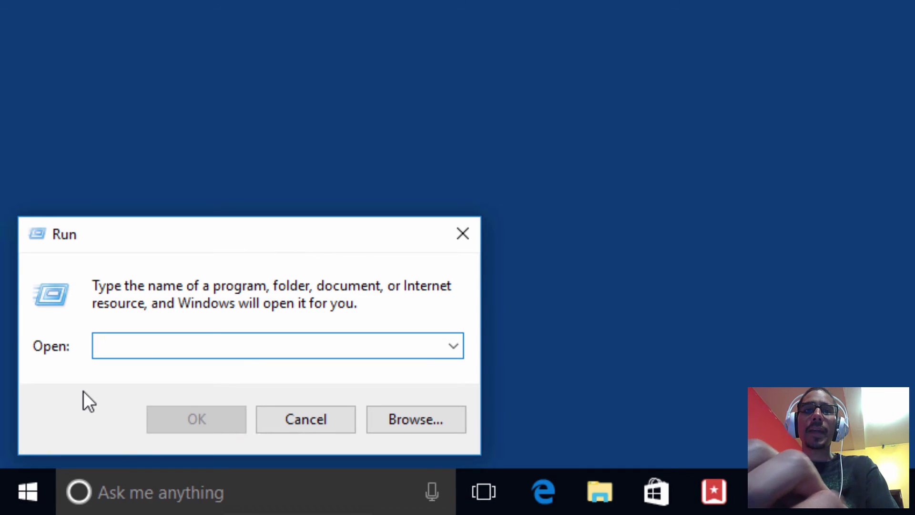
text(gpeidt)
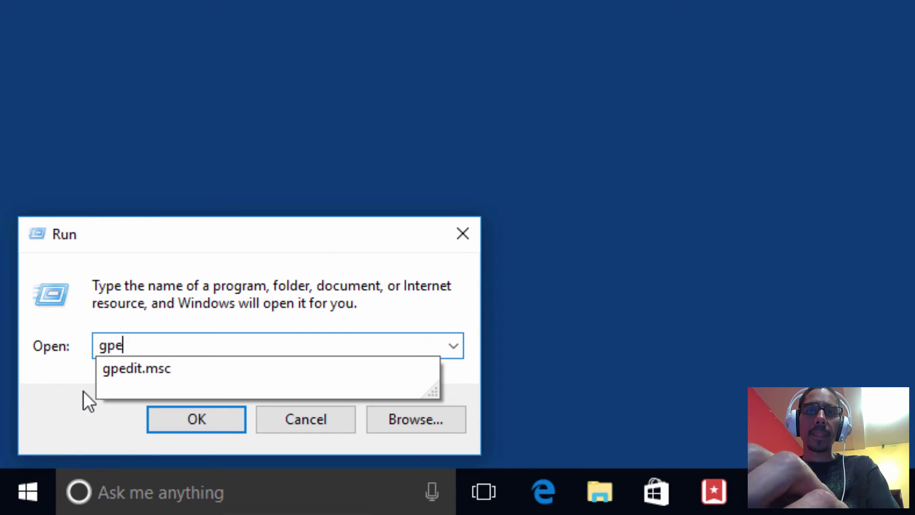
key(BackSpace)
key(BackSpace)
key(BackSpace)
text(dit.msc)
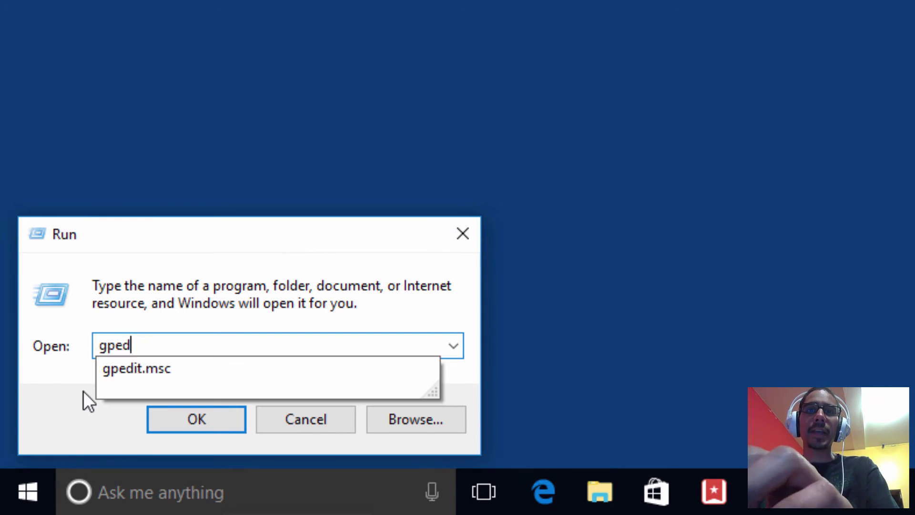
key(Return)
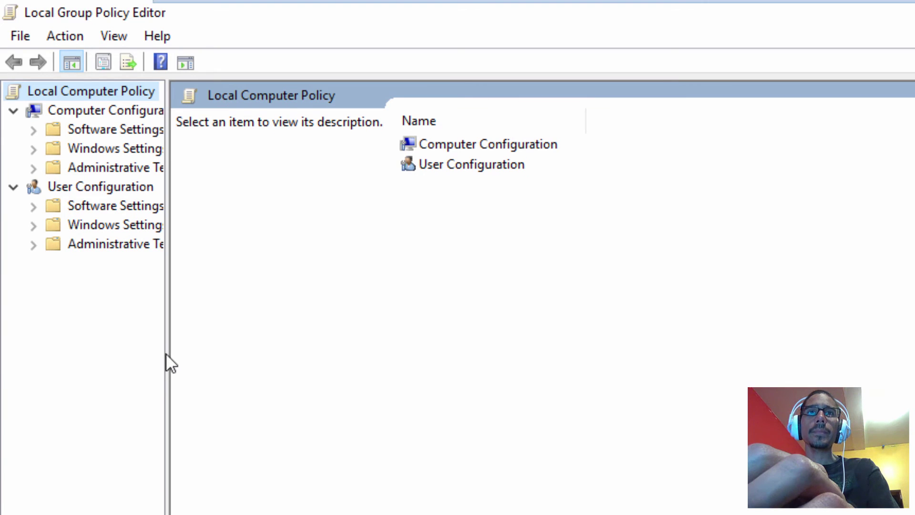
Go to Computer Configuration > Administrative Templates > Windows Components > Cloud Content and select Turn off Microsoft consumer experiences.
drag(166, 355, 340, 353)
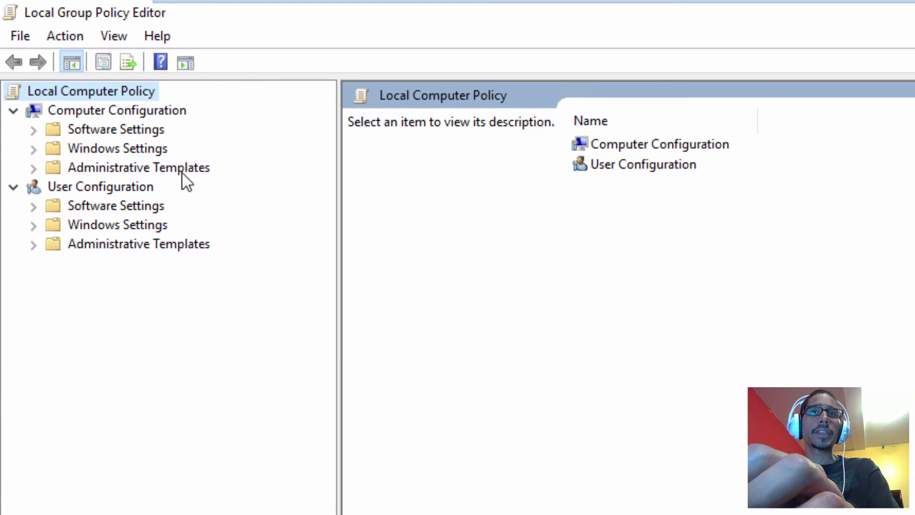
click(134, 109)
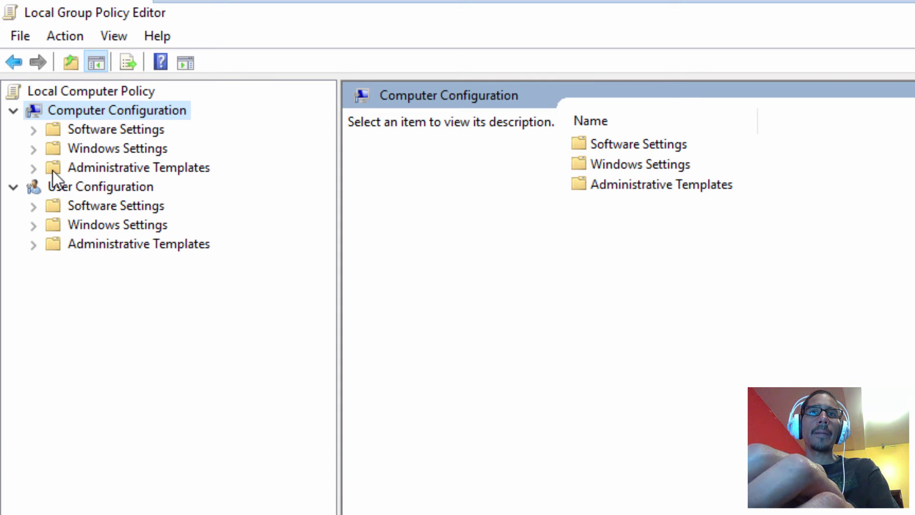
click(34, 169)
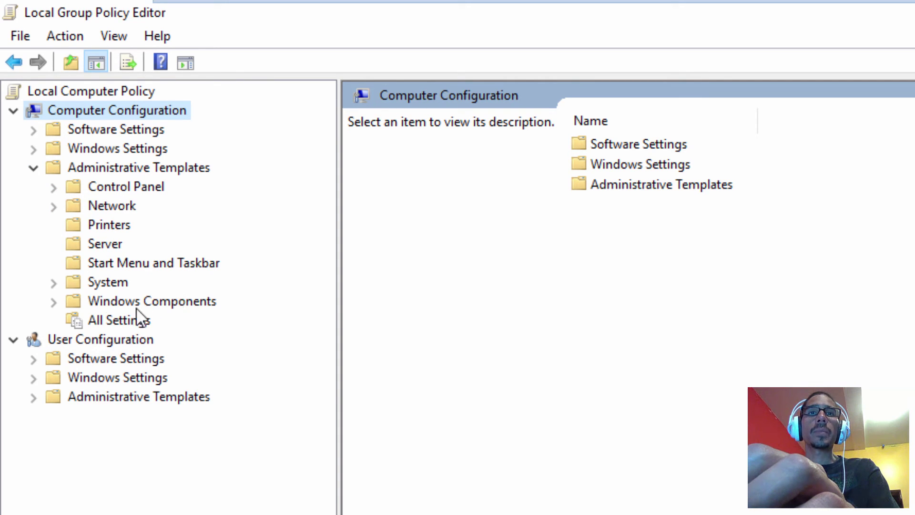
click(53, 301)
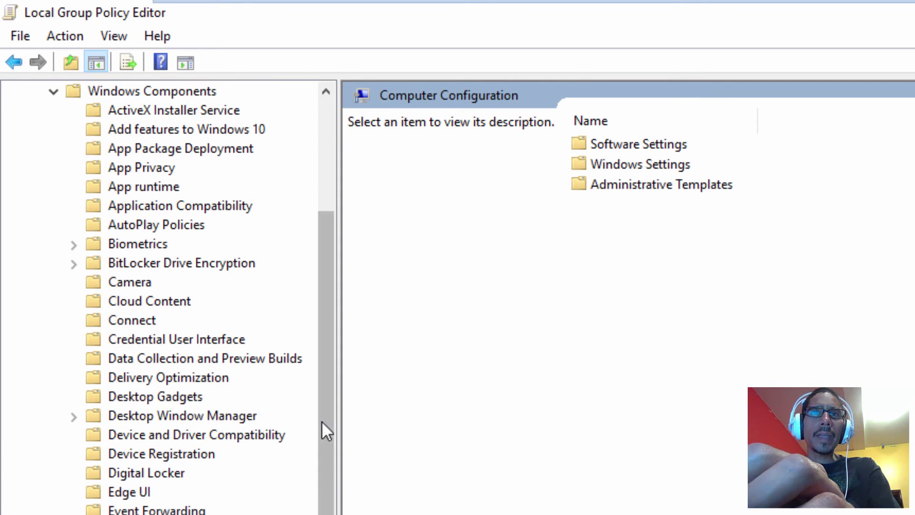
click(160, 303)
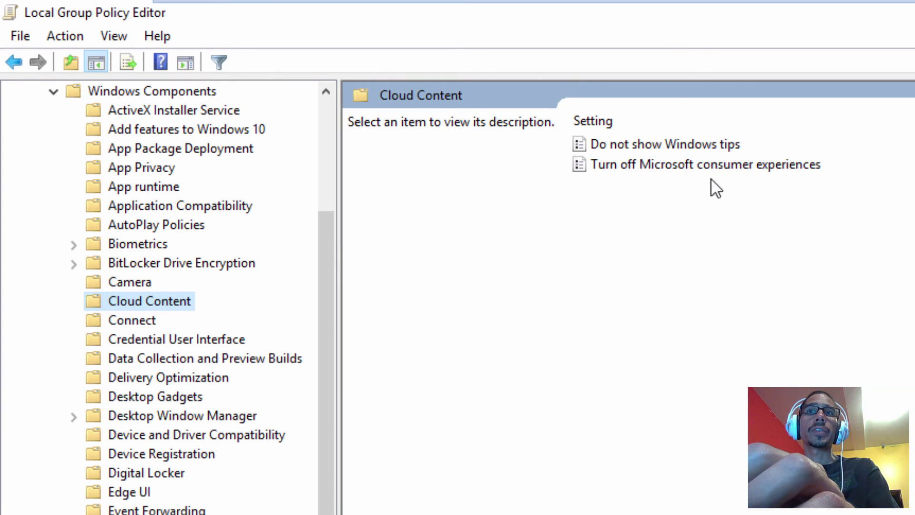
click(747, 167)
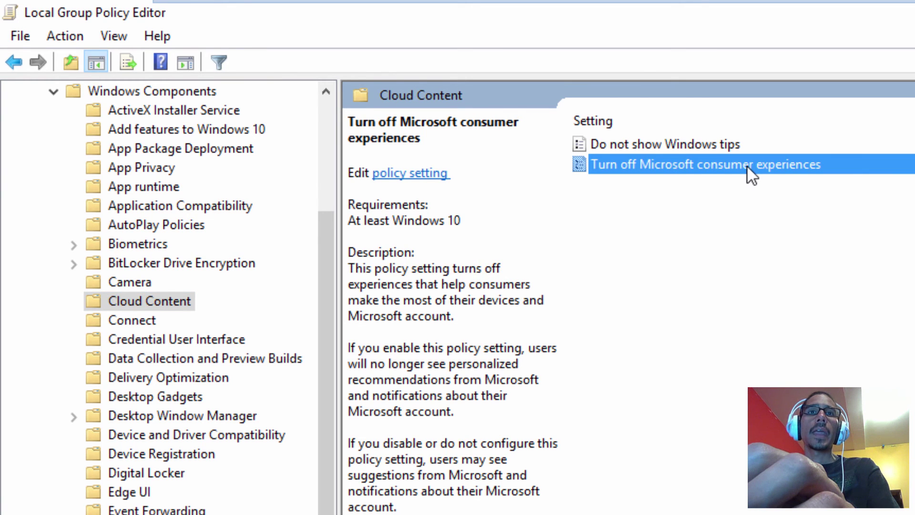
Open the Turn off Microsoft consumer experiences policy and choose Enabled.
double_click(747, 165)
key(alt+e)
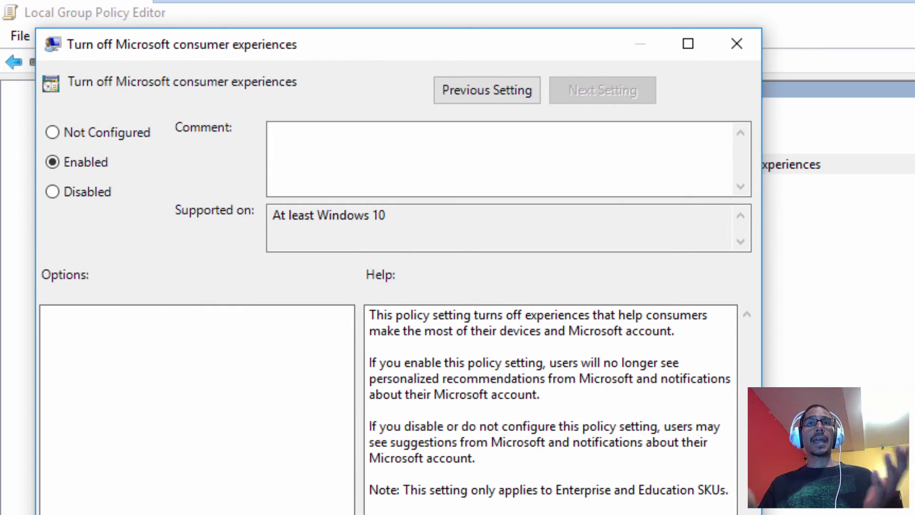